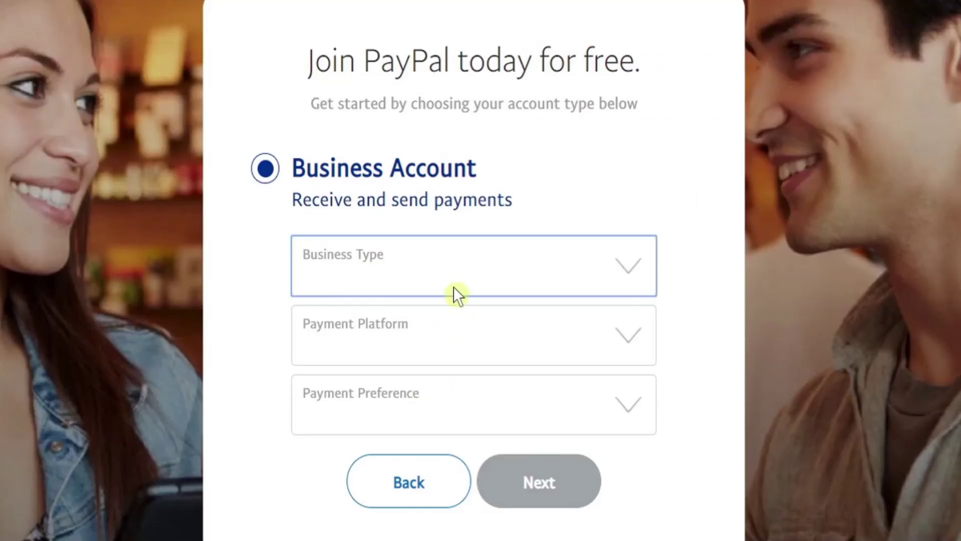
Choose individual freelancer as business type, e-mail address/invoicing as payment platform and both local INR and foreign currency, and proceed with the sign-up
{"action": "left_click", "coordinate": [401, 283]}
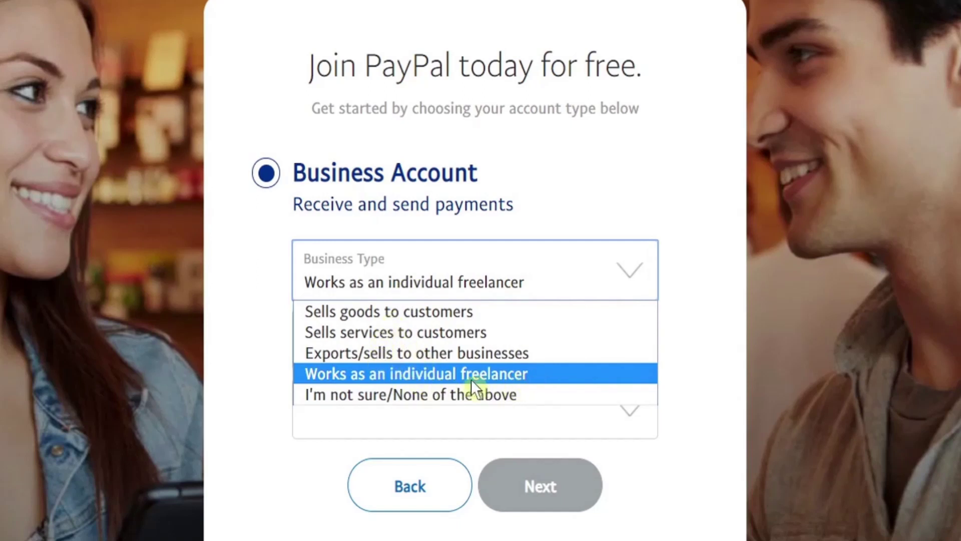
{"action": "left_click", "coordinate": [550, 381]}
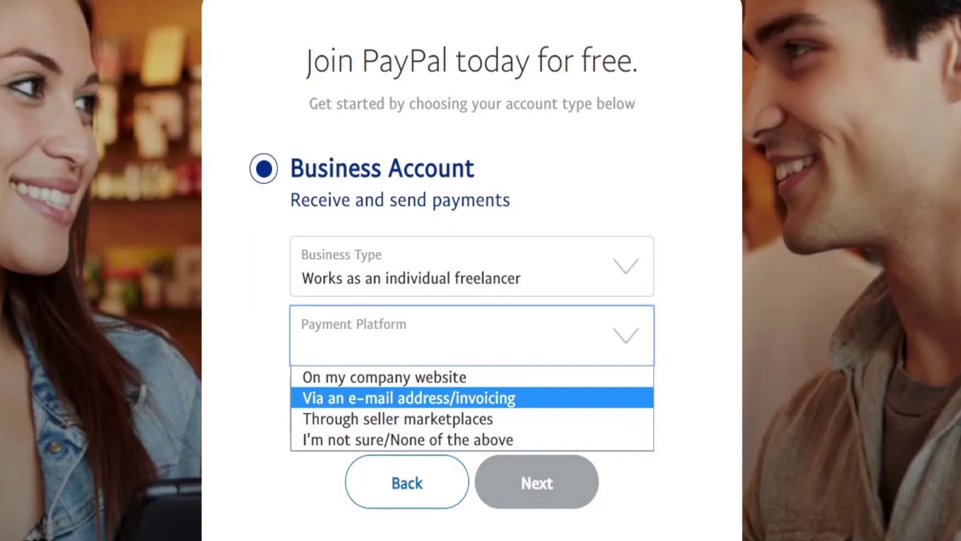
{"action": "key", "text": "Return"}
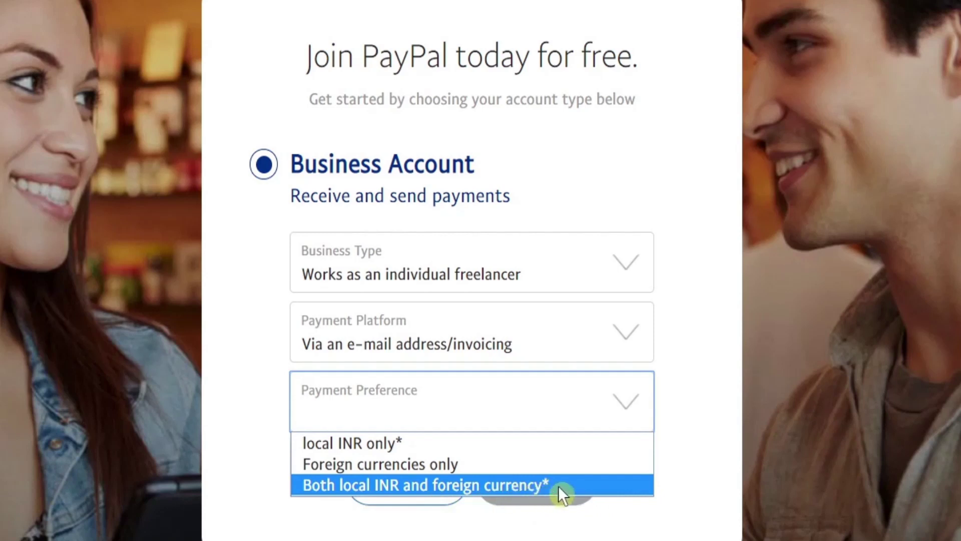
{"action": "left_click", "coordinate": [621, 485]}
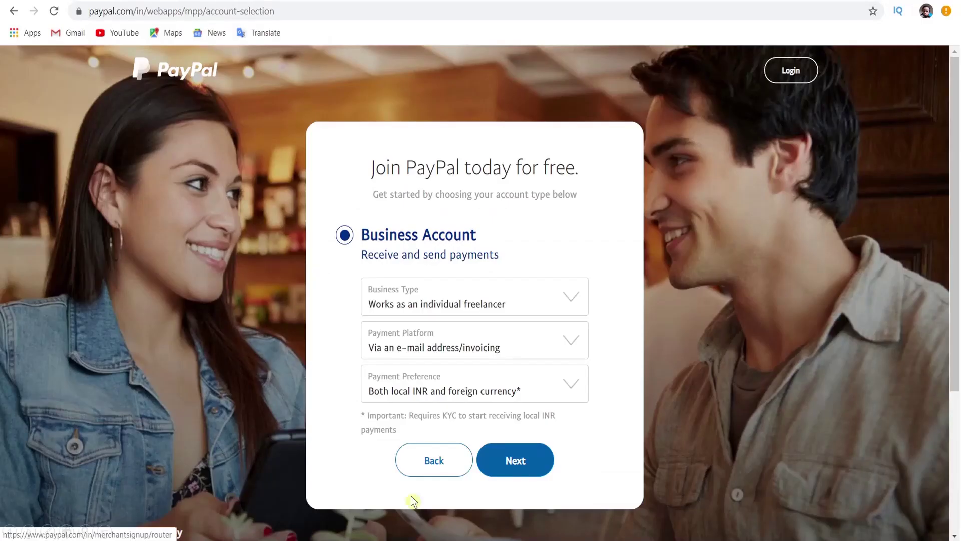
{"action": "left_click", "coordinate": [512, 461]}
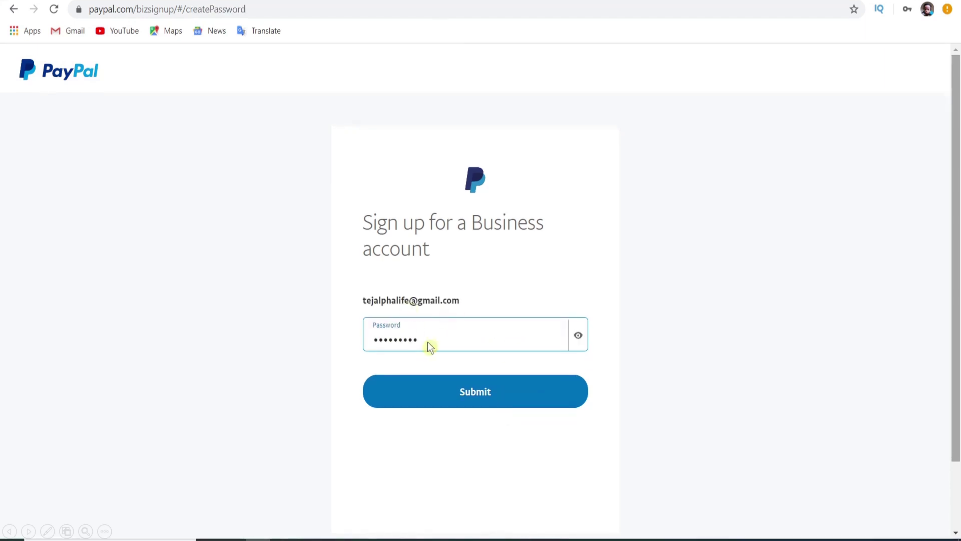
Submit the new account password and set the business type to Individual
{"action": "left_click", "coordinate": [474, 395]}
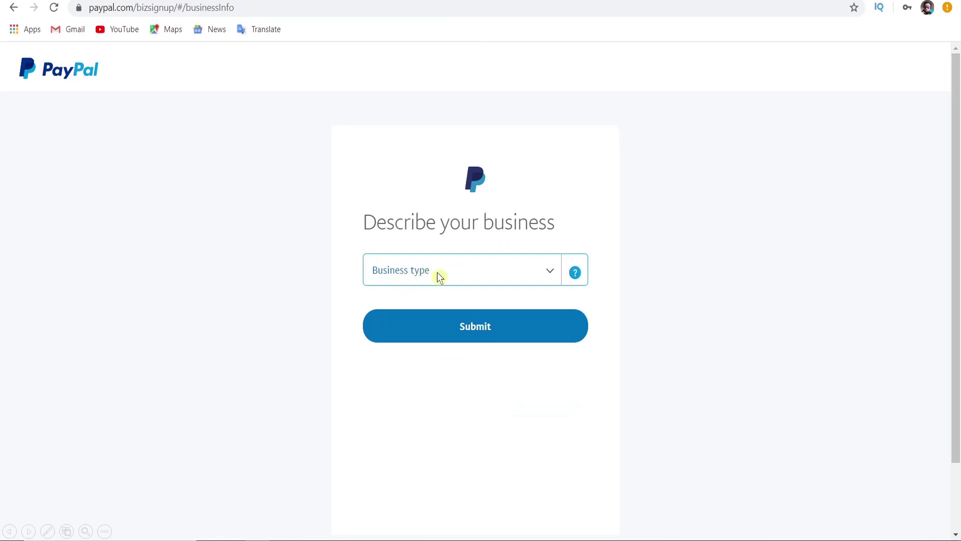
{"action": "left_click", "coordinate": [501, 280]}
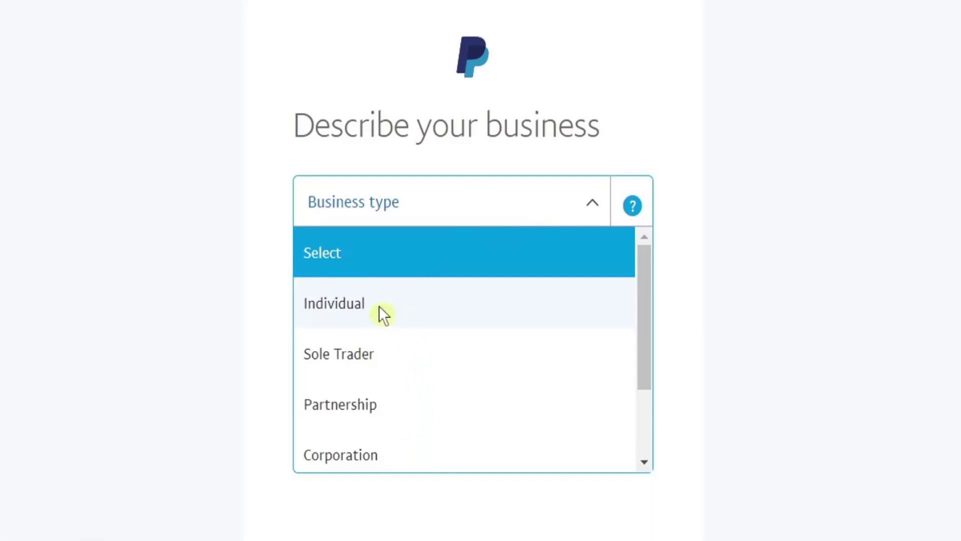
{"action": "left_click", "coordinate": [342, 311]}
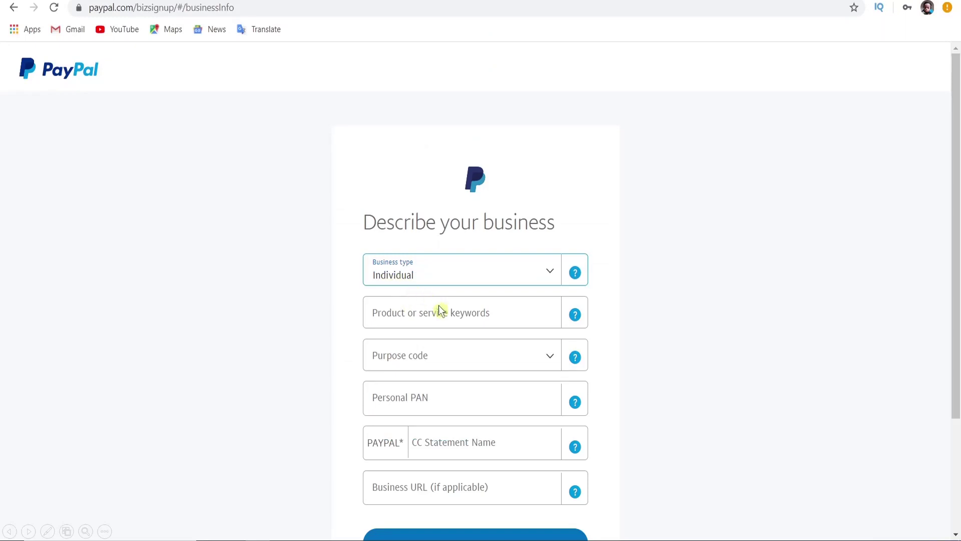
Describe the business with Professional Services, purpose code P1022, the personal PAN and statement name ONLINEMITRA, and submit it
{"action": "left_click", "coordinate": [497, 317]}
{"action": "type", "text": "pr"}
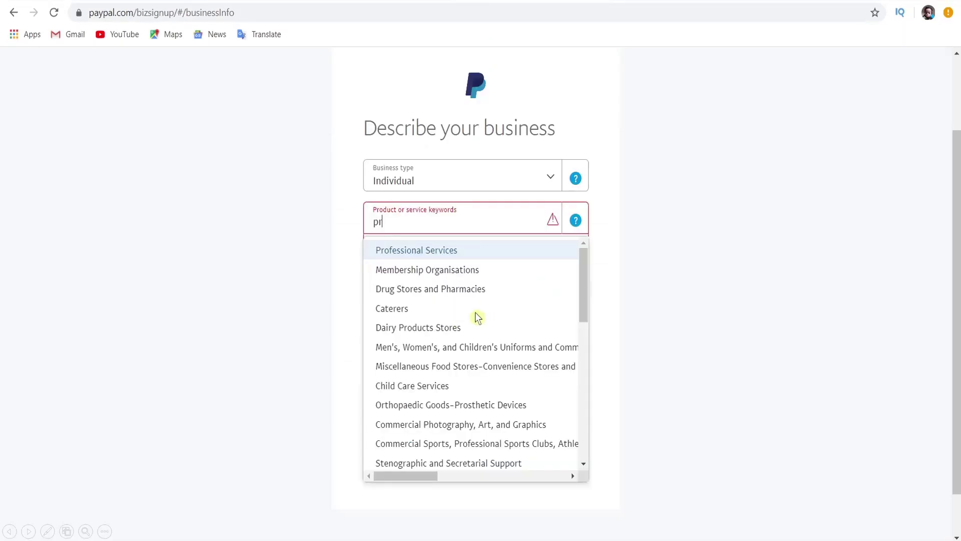
{"action": "left_click", "coordinate": [465, 251]}
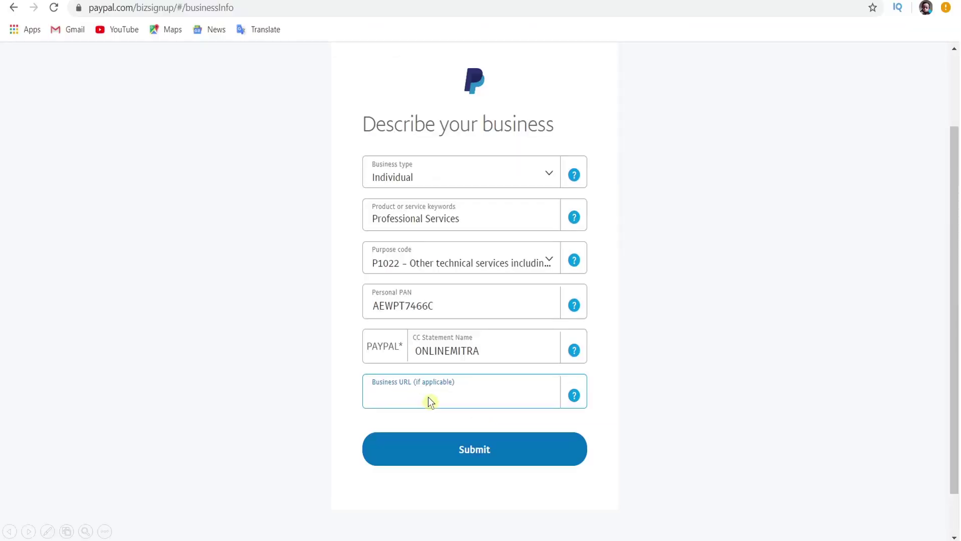
{"action": "left_click", "coordinate": [481, 440]}
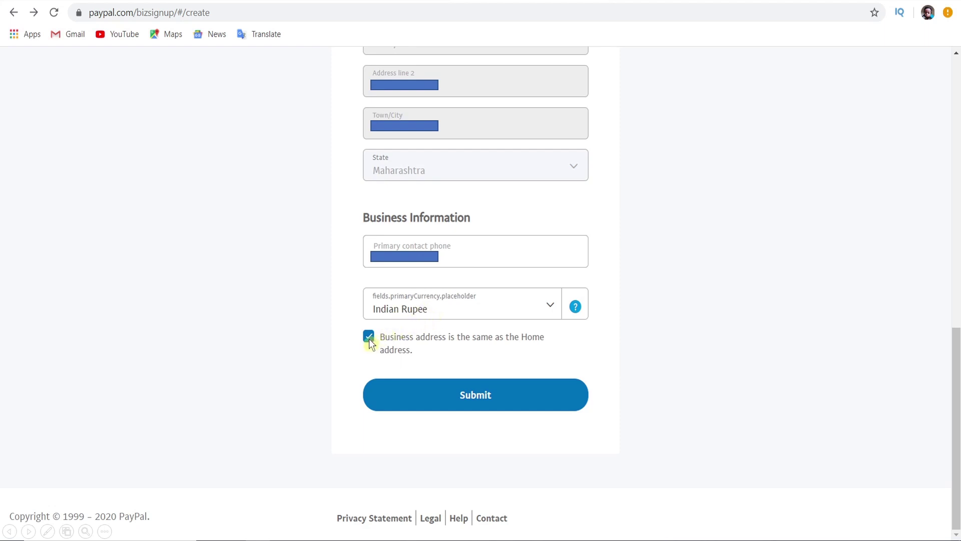
Submit the personal and business details with Indian Rupee as currency and the business address same as the home address
{"action": "left_click", "coordinate": [473, 395]}
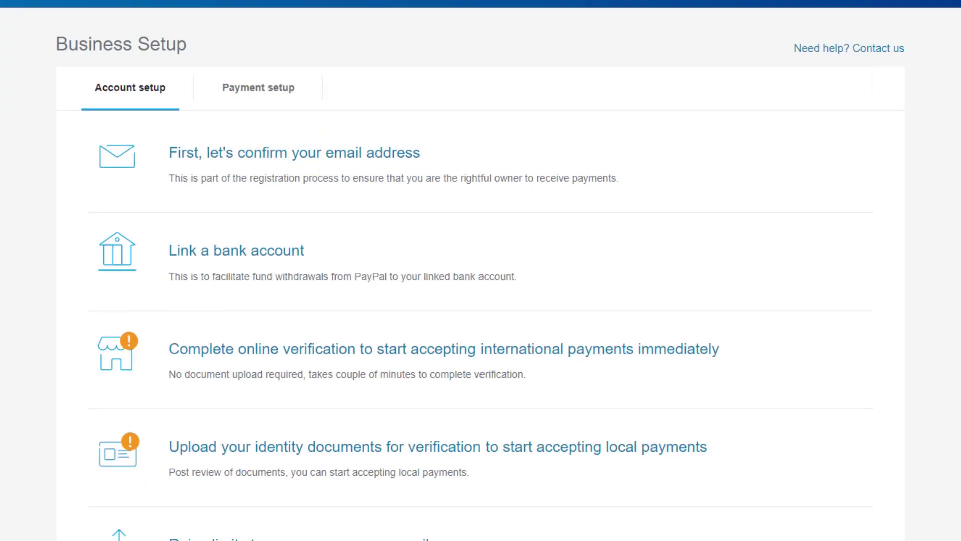
Confirm the account's e-mail address through PayPal's activation message in Gmail, entering the account password
{"action": "left_click", "coordinate": [325, 153]}
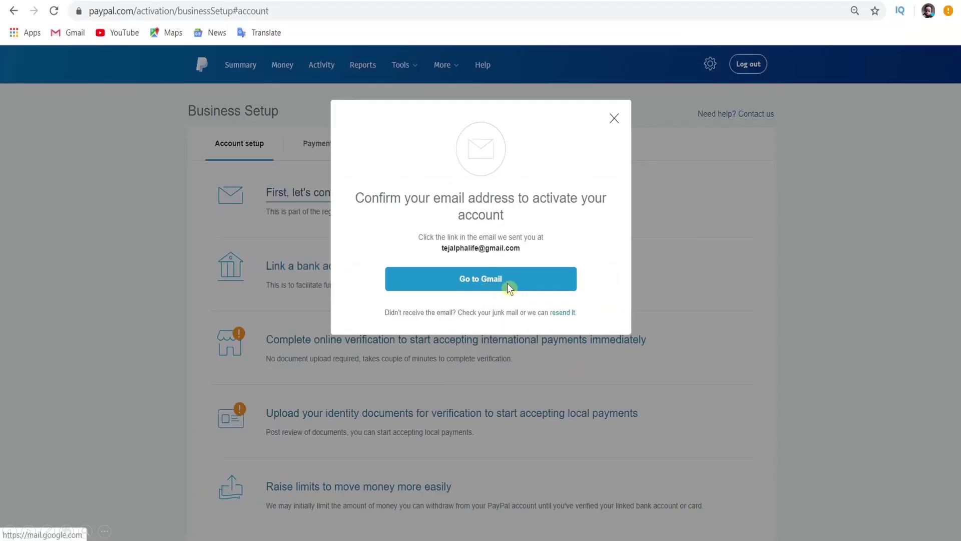
{"action": "left_click", "coordinate": [504, 284]}
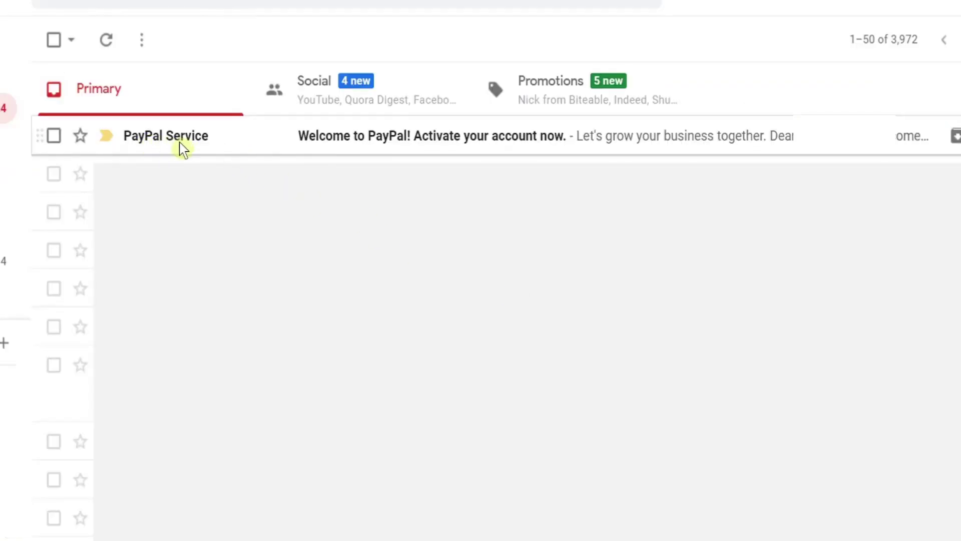
{"action": "left_click", "coordinate": [463, 148]}
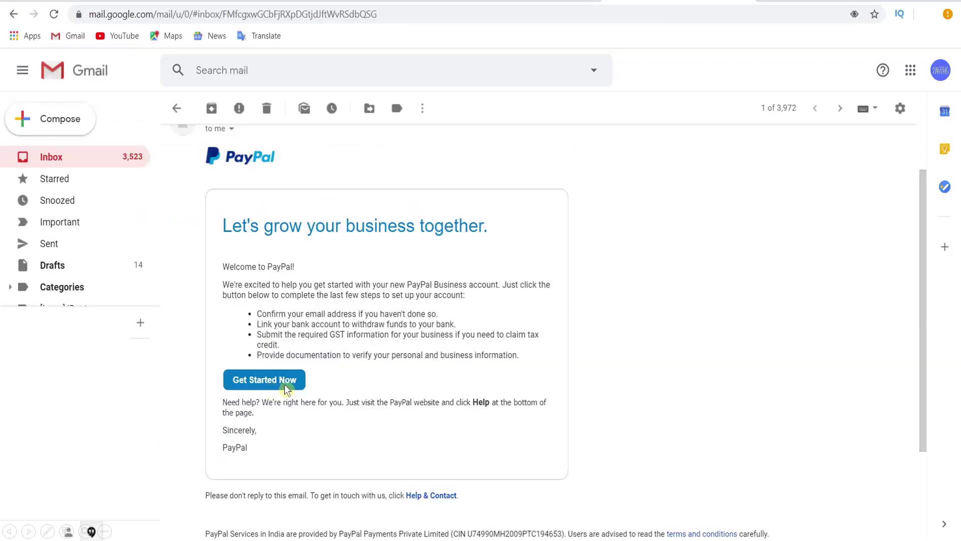
{"action": "left_click", "coordinate": [284, 383]}
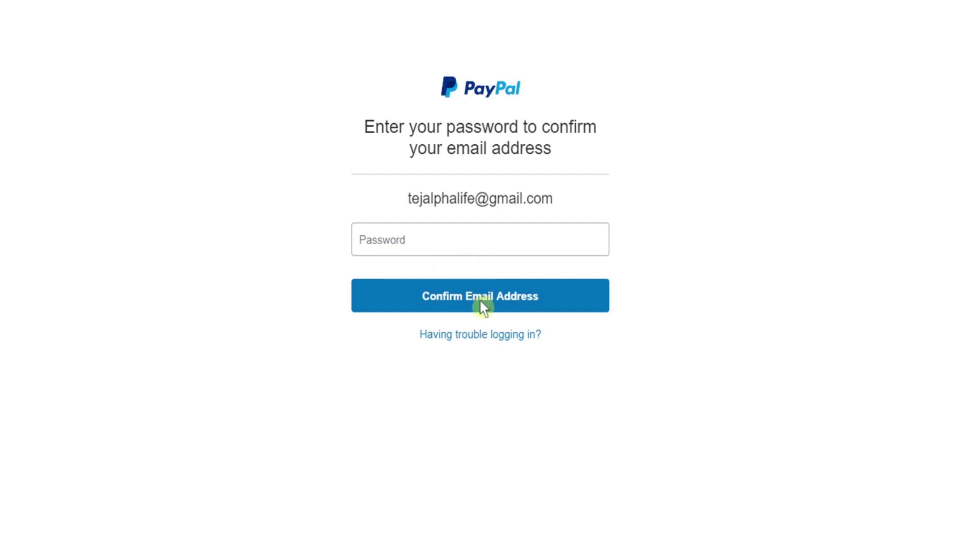
{"action": "key", "text": "ctrl+v"}
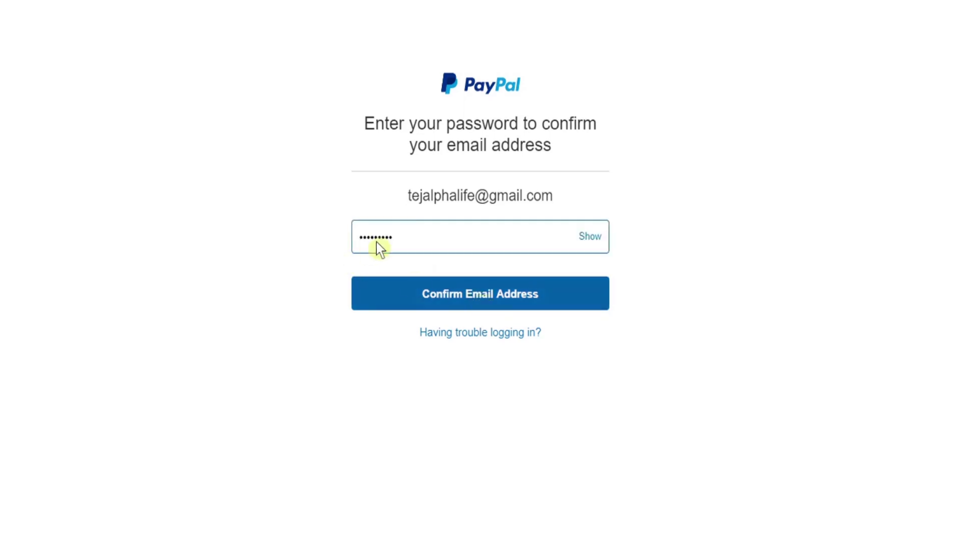
{"action": "left_click", "coordinate": [421, 283]}
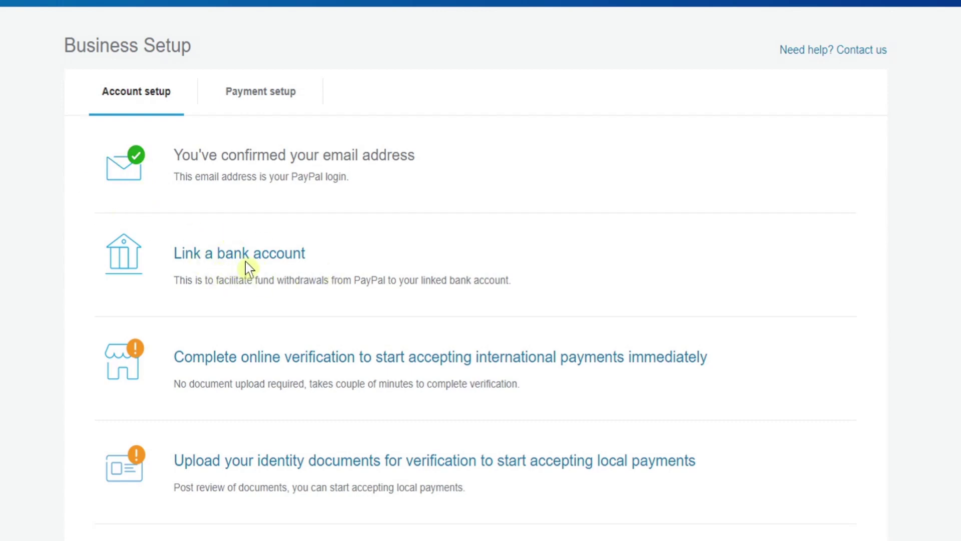
Link a bank account using its IFSC code and account number, and request the two small confirmation deposits
{"action": "left_click", "coordinate": [296, 260]}
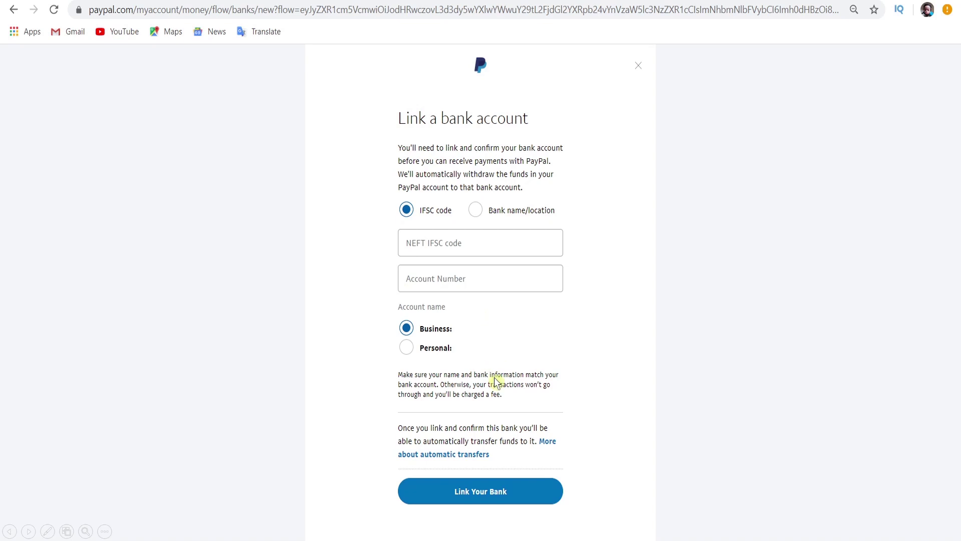
{"action": "left_click", "coordinate": [505, 502]}
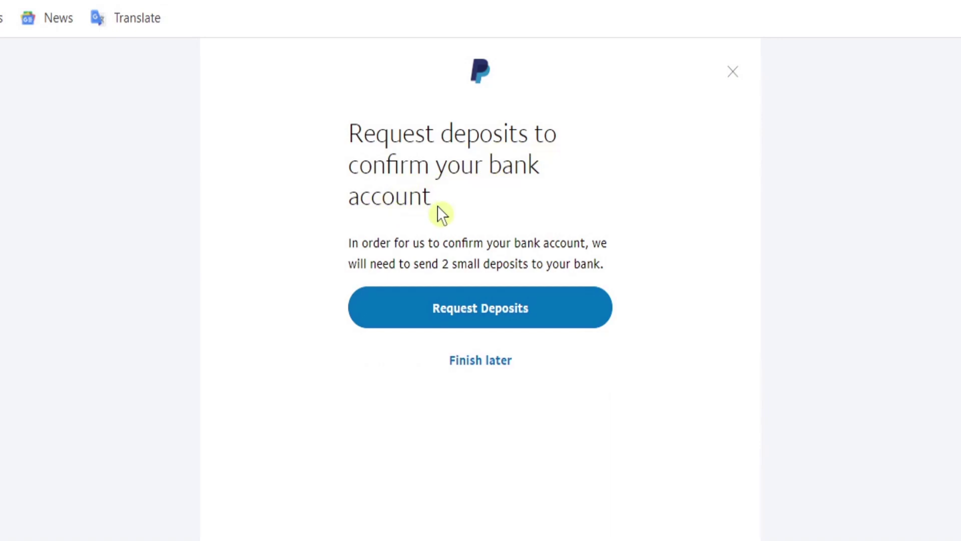
{"action": "left_click", "coordinate": [507, 323]}
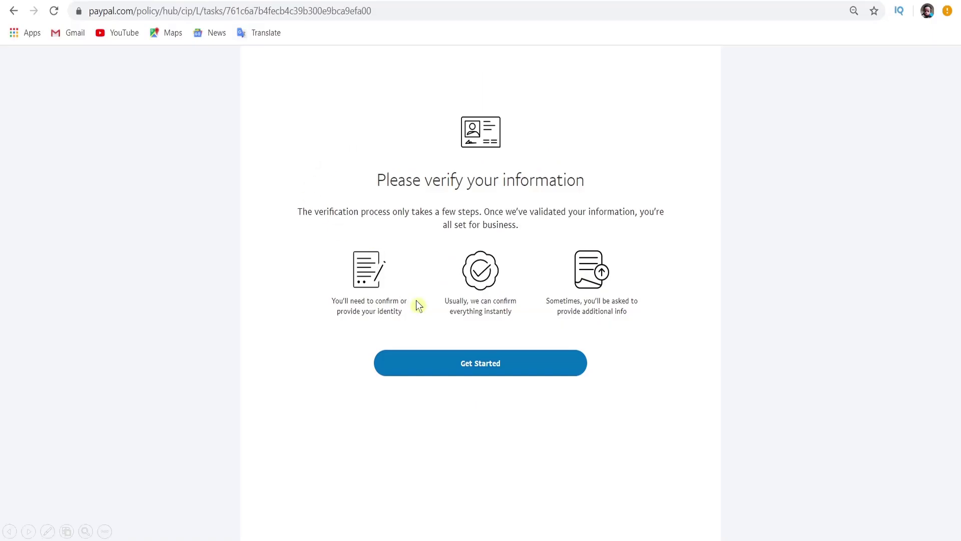
Start the information verification and agree to the domestic payment fee terms
{"action": "left_click", "coordinate": [499, 373]}
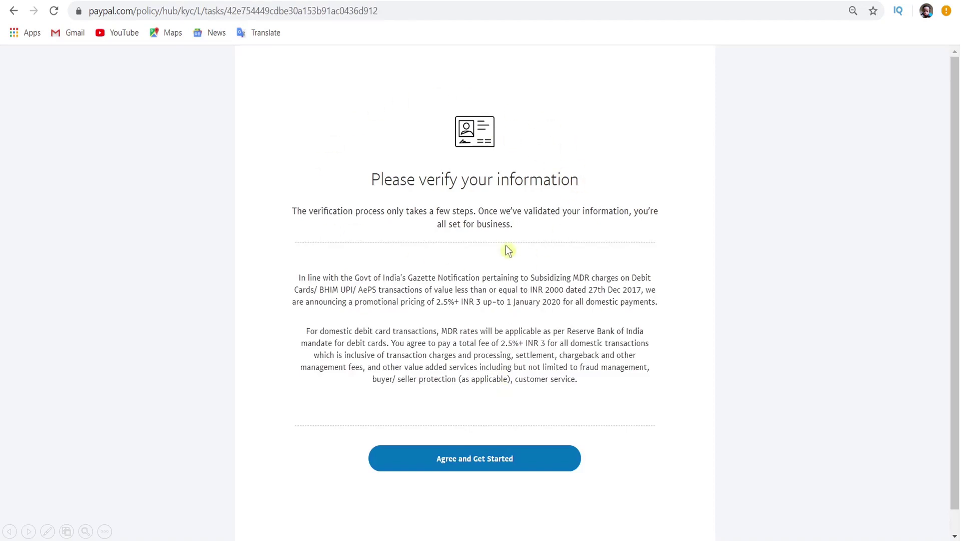
{"action": "left_click", "coordinate": [510, 468]}
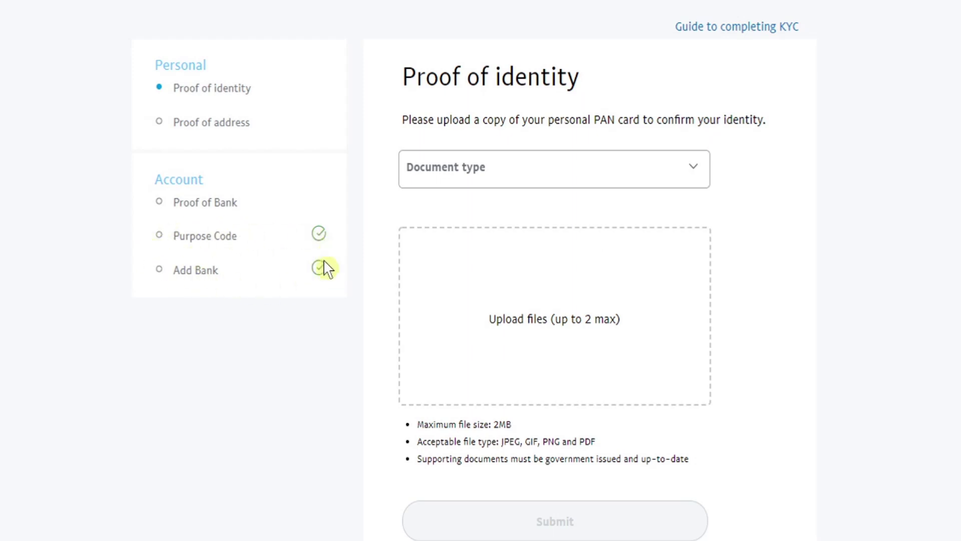
Select PAN Card as the proof of identity document and upload its file
{"action": "left_click", "coordinate": [506, 179]}
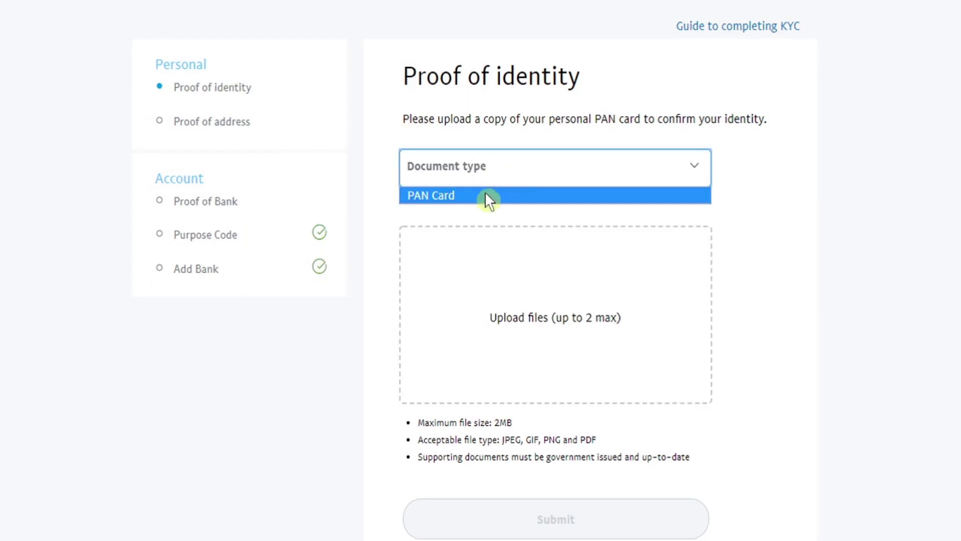
{"action": "left_click", "coordinate": [455, 198]}
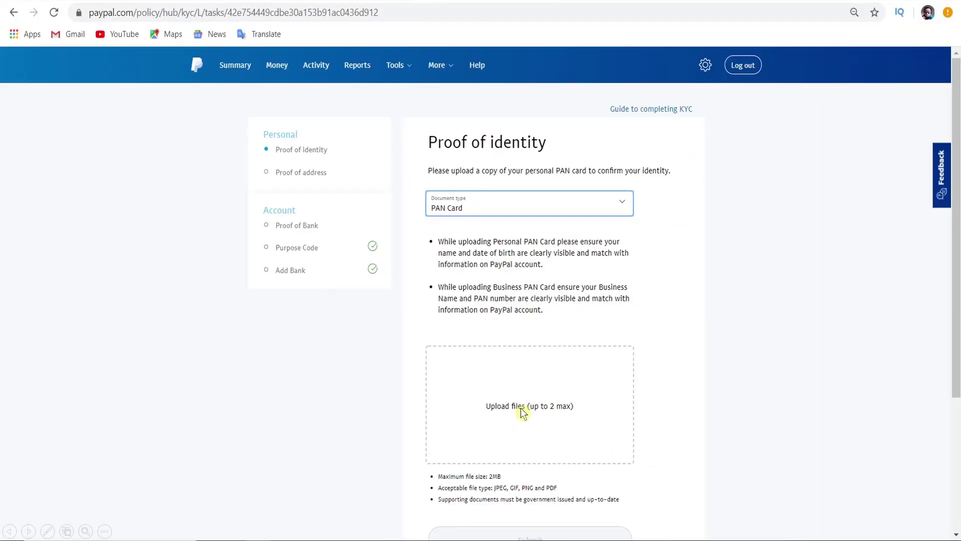
{"action": "left_click", "coordinate": [522, 408]}
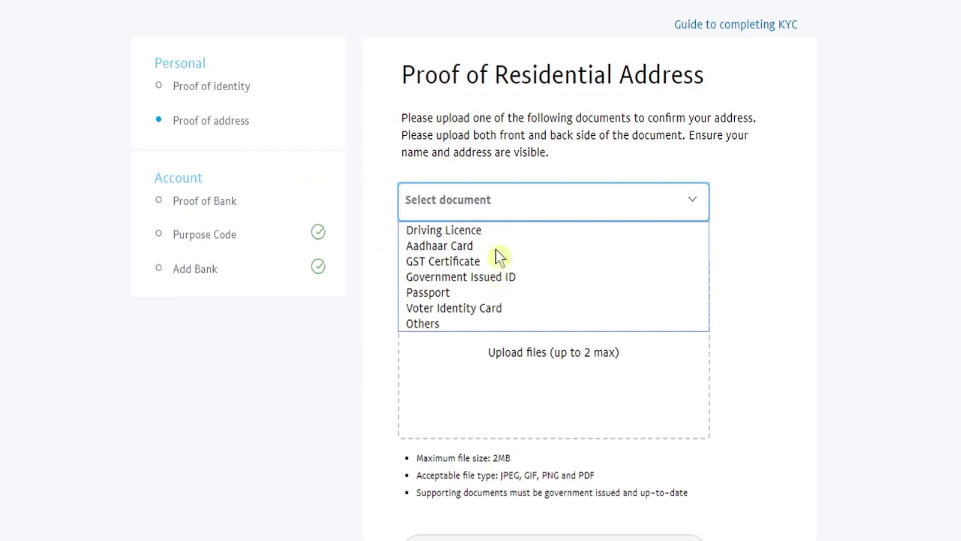
Select Aadhaar Card as proof of residential address and submit a cancelled cheque as proof of bank
{"action": "left_click", "coordinate": [476, 247]}
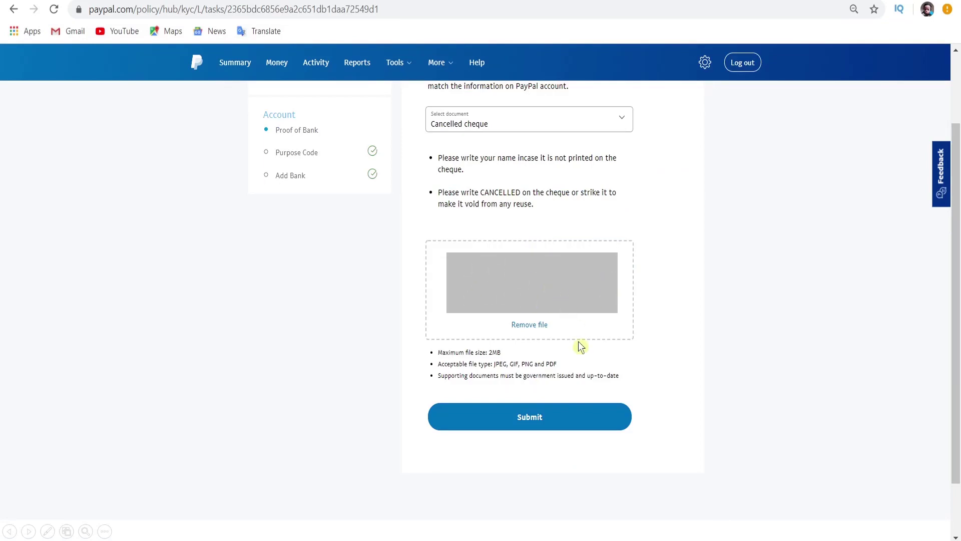
{"action": "left_click", "coordinate": [531, 423]}
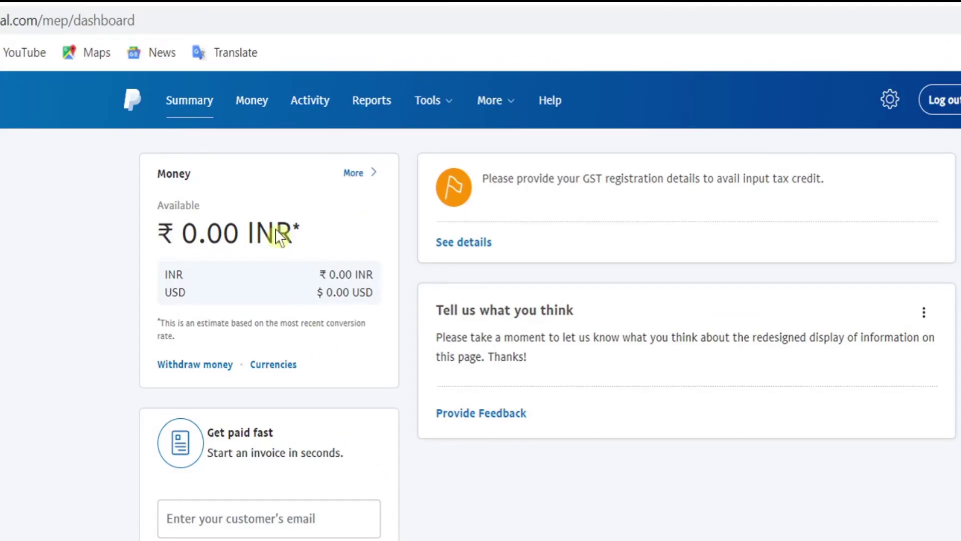
Confirm the pending Federal Bank account with deposit amounts of 1.11 INR and 1.19 INR
{"action": "left_click", "coordinate": [258, 106]}
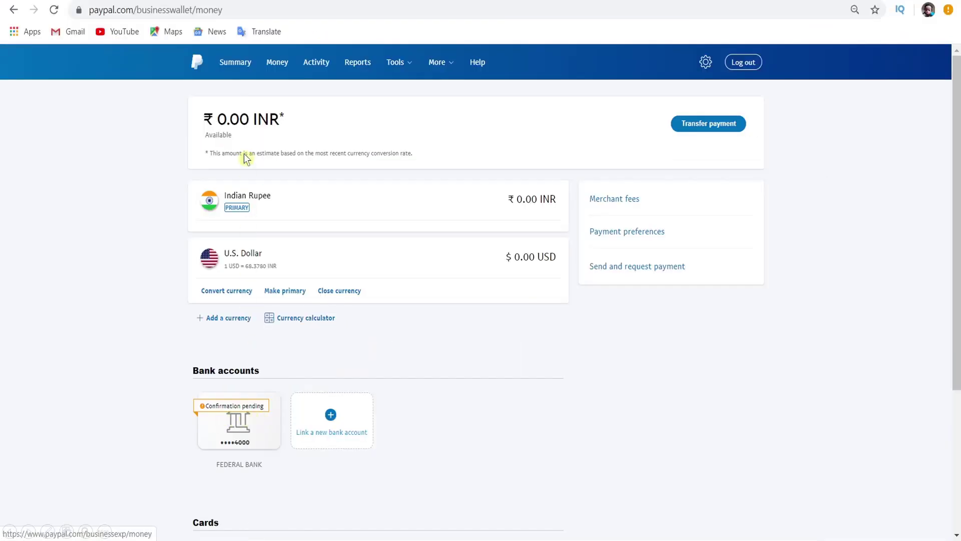
{"action": "left_click", "coordinate": [244, 422]}
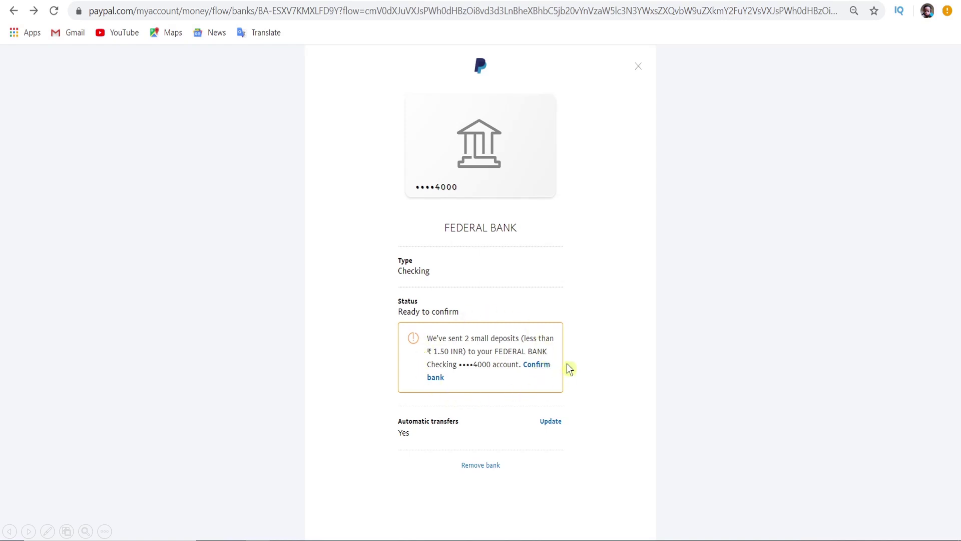
{"action": "left_click", "coordinate": [536, 365]}
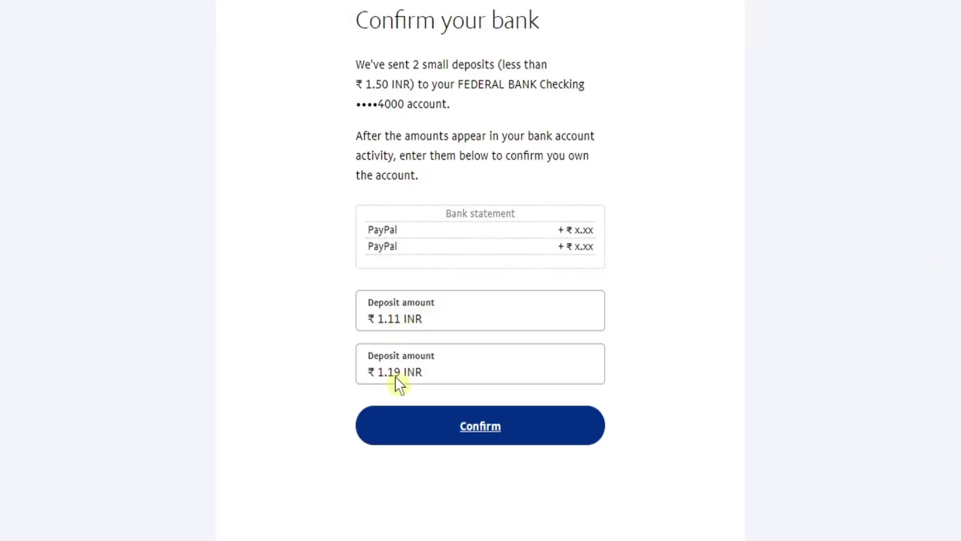
{"action": "left_click", "coordinate": [485, 426]}
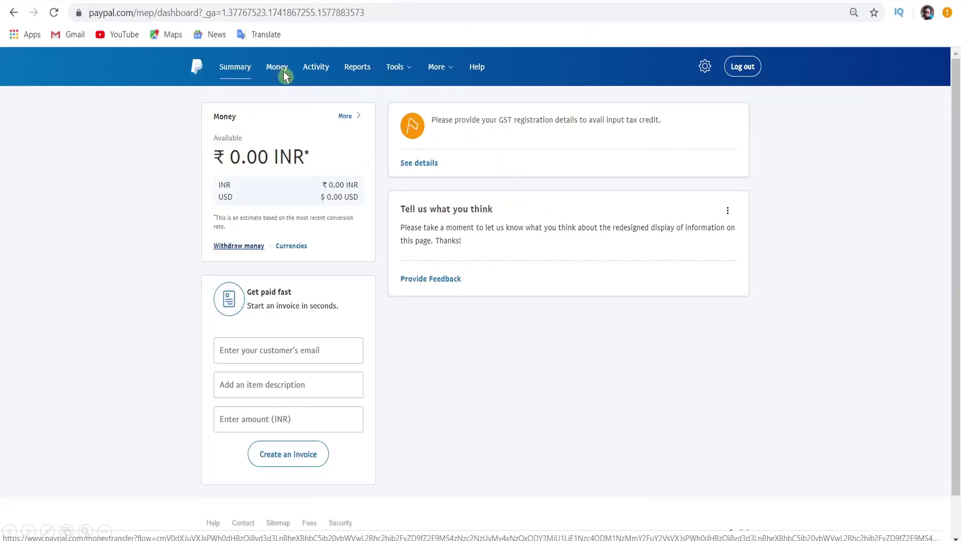
Open the money withdrawal form and examine the available source and destination accounts
{"action": "left_click", "coordinate": [283, 72]}
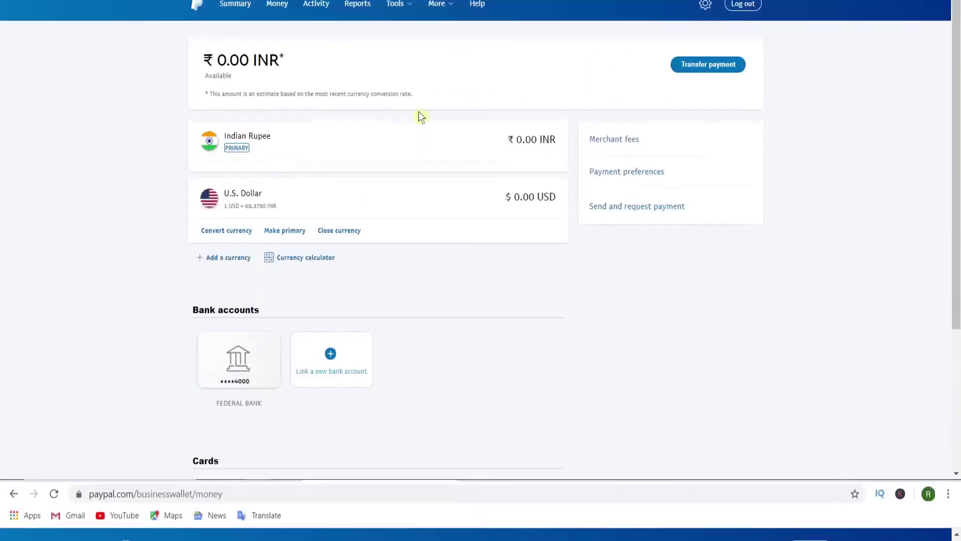
{"action": "left_click", "coordinate": [729, 129]}
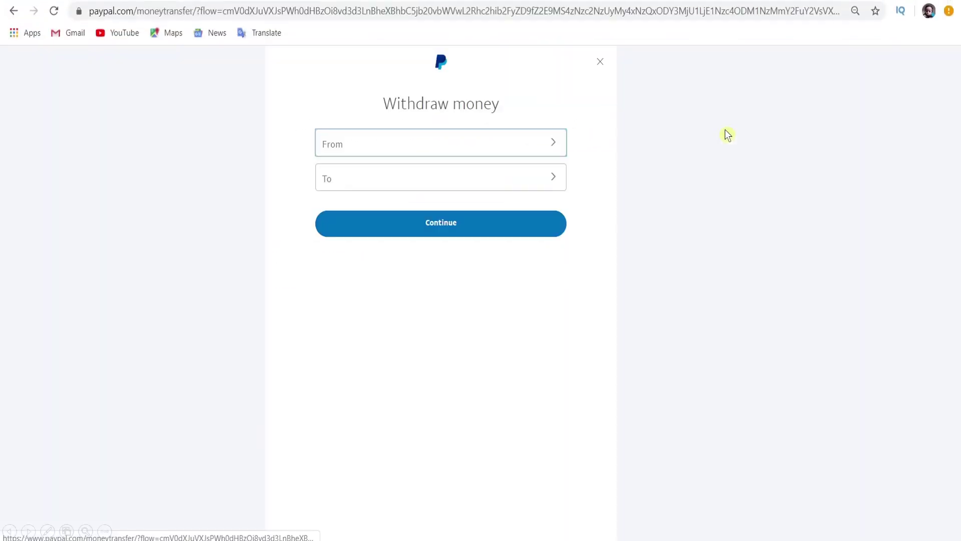
{"action": "left_click", "coordinate": [553, 145]}
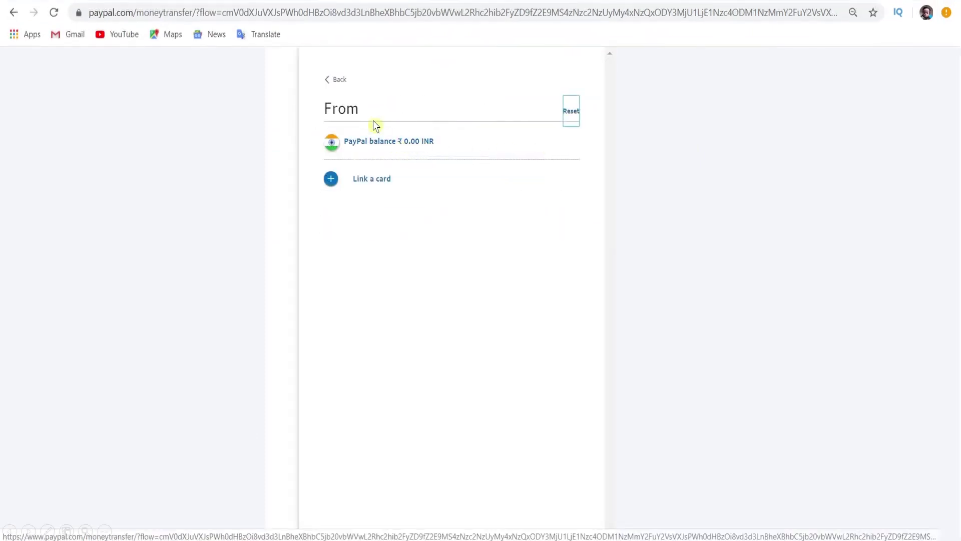
{"action": "left_click", "coordinate": [336, 81]}
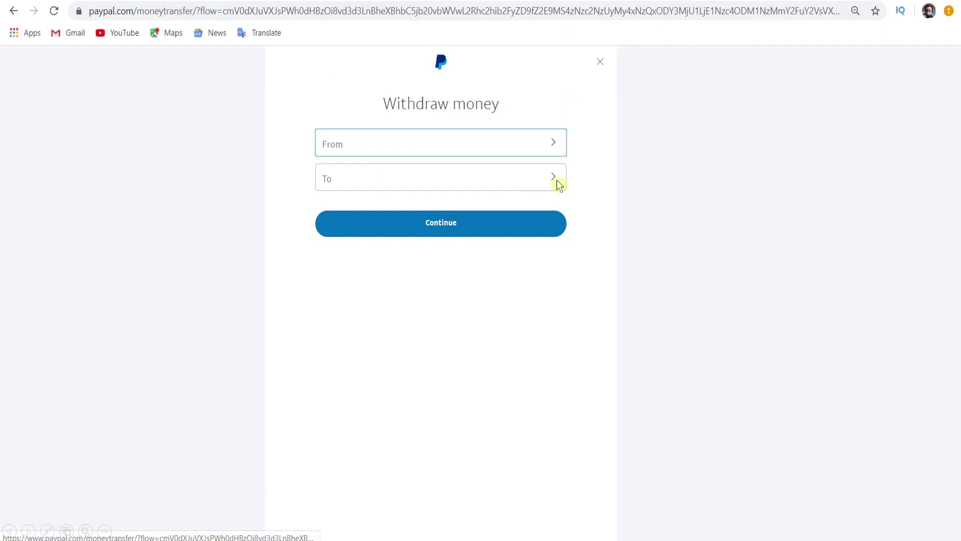
{"action": "left_click", "coordinate": [558, 187]}
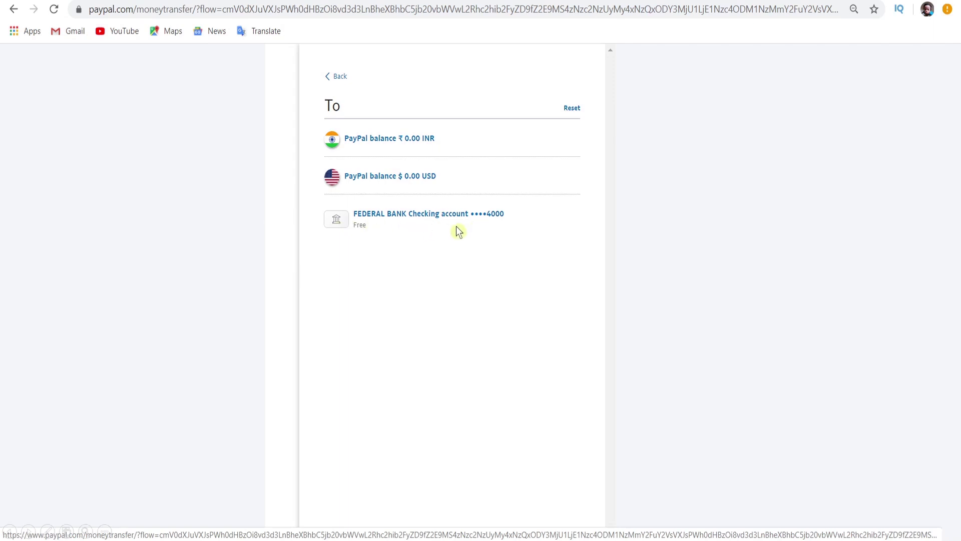
{"action": "left_click", "coordinate": [457, 311]}
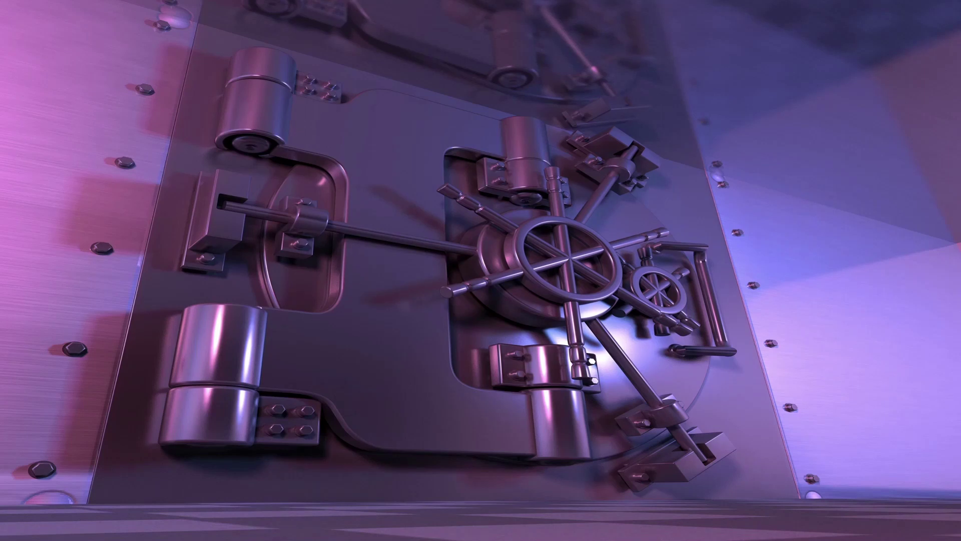
{"action": "key", "text": "Right"}
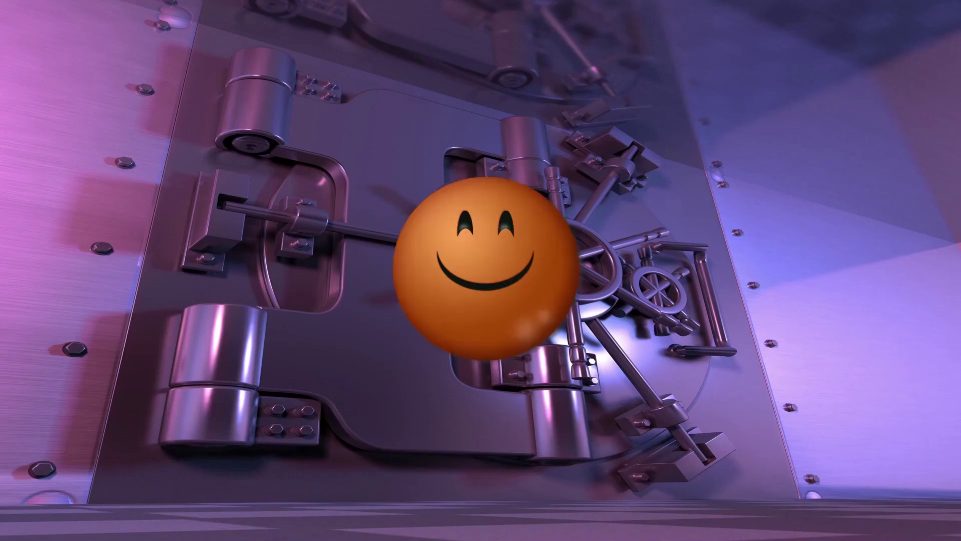
{"action": "key", "text": "Right"}
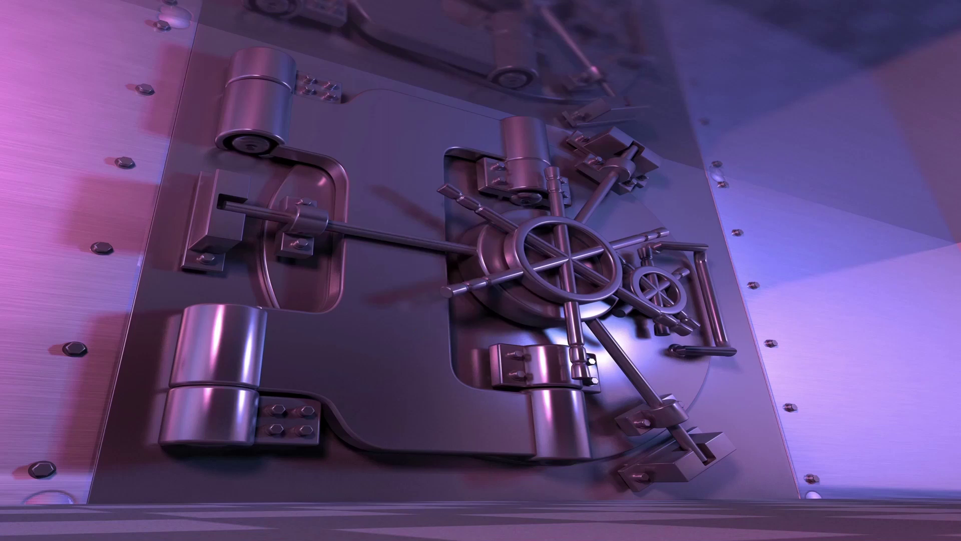